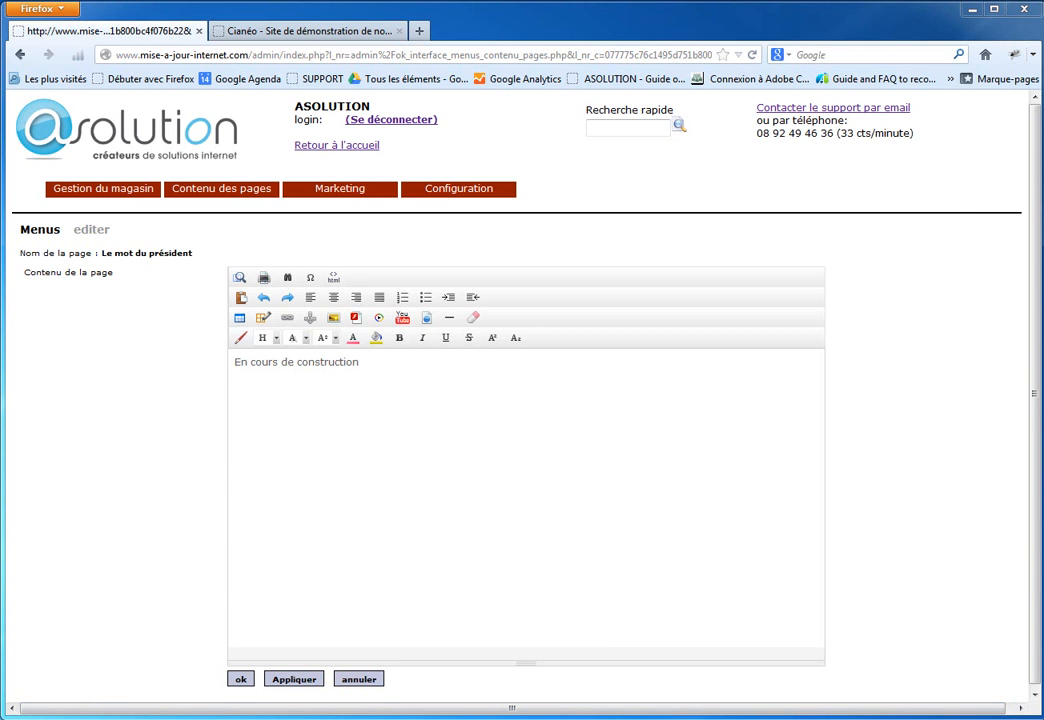
Step: Switch to the Texte_site.odt document in OpenOffice Writer and copy its entire text
key(alt+Tab)
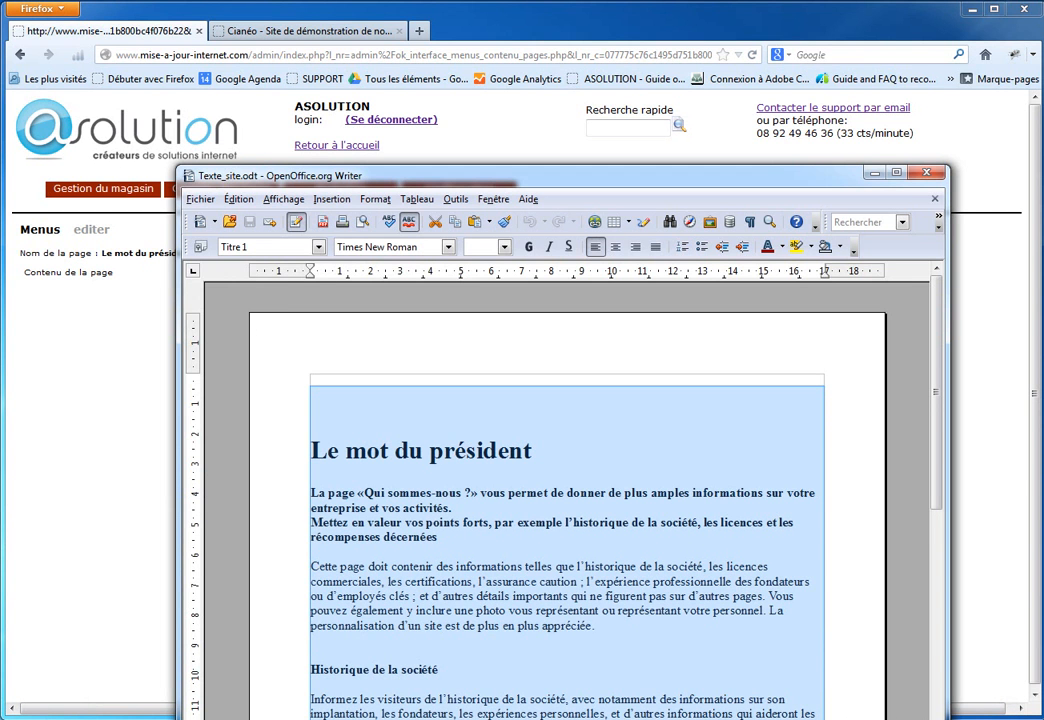
click(431, 452)
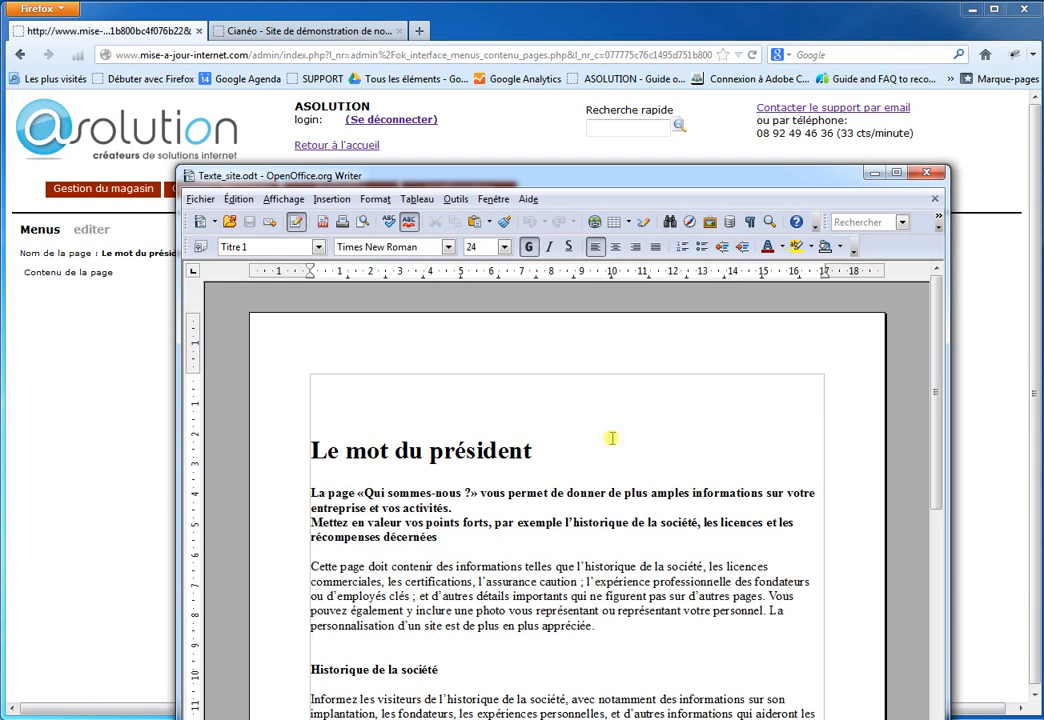
click(345, 415)
key(ctrl+a)
key(ctrl+c)
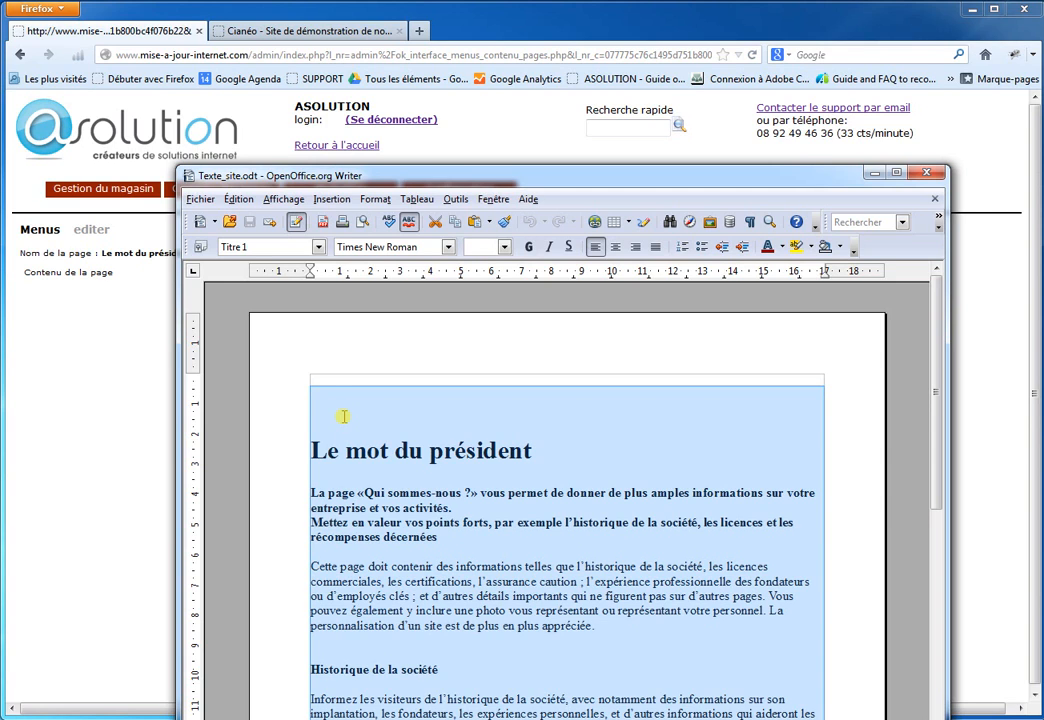
Step: Back in the Firefox page editor, replace the text "En cours de construction" with the copied document text
click(113, 438)
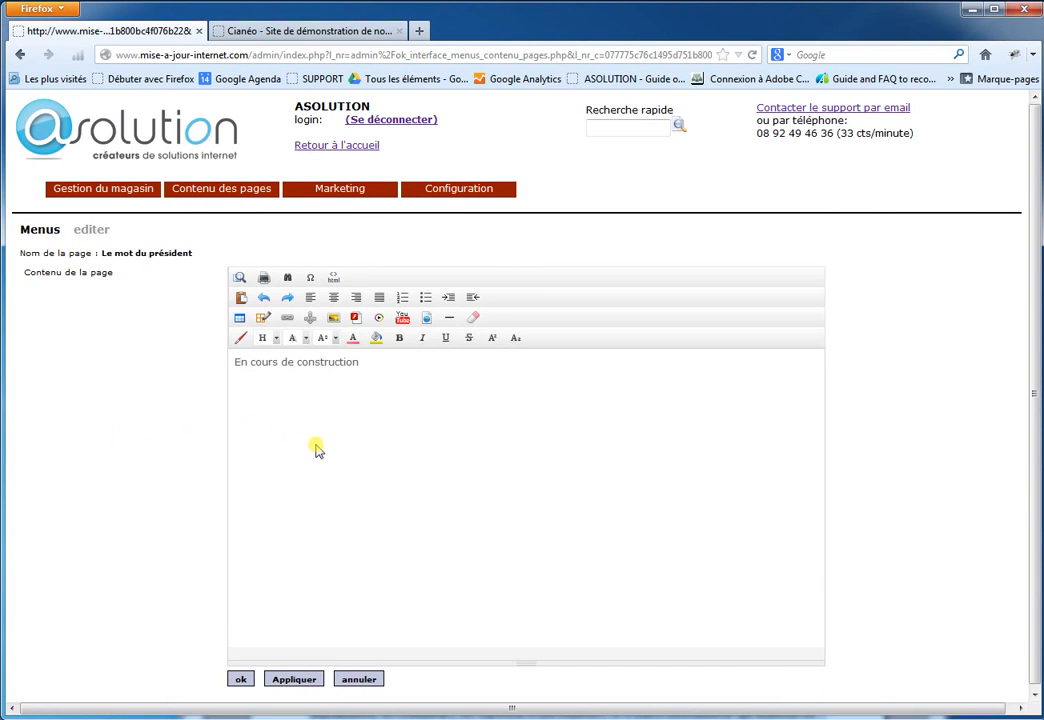
click(382, 366)
drag(382, 366, 226, 361)
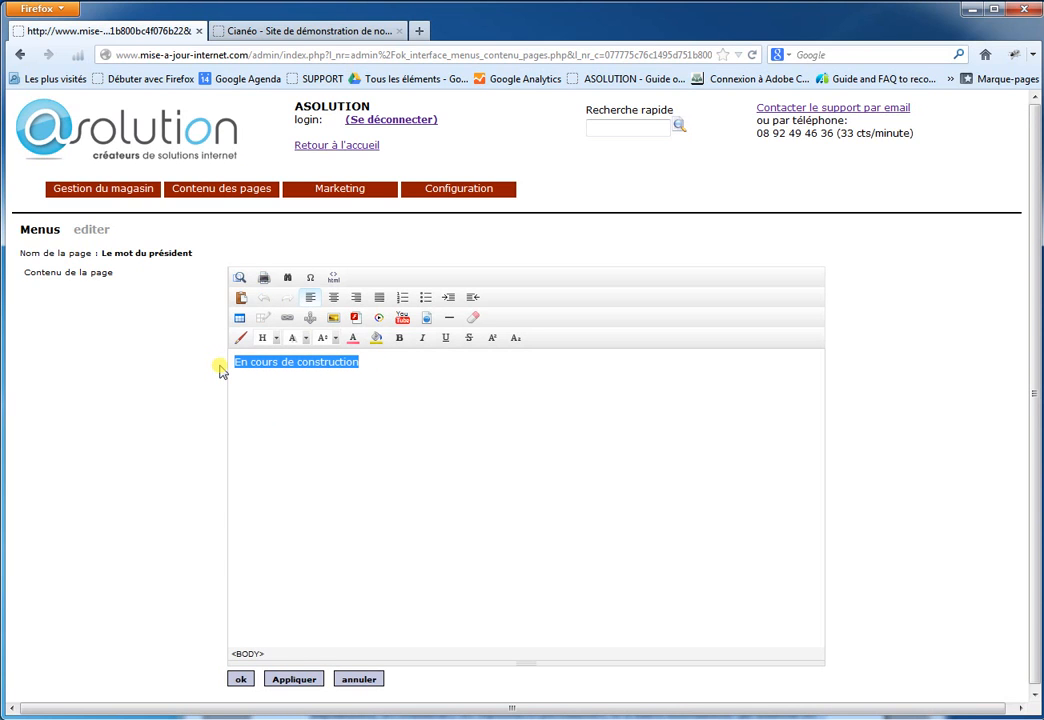
key(Delete)
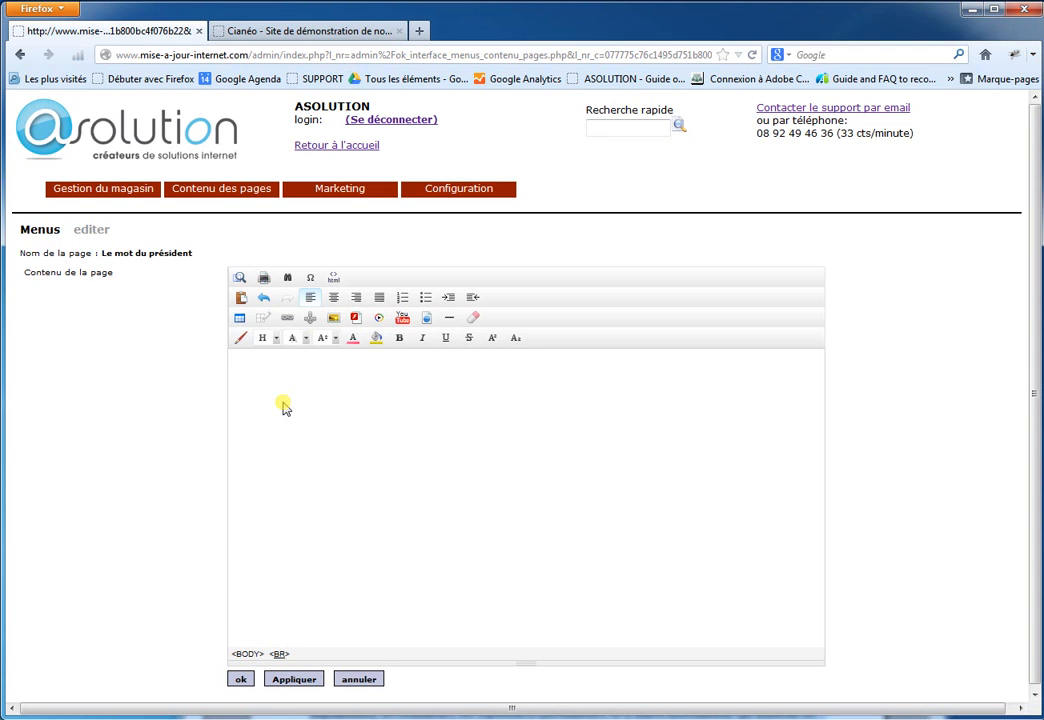
key(ctrl+v)
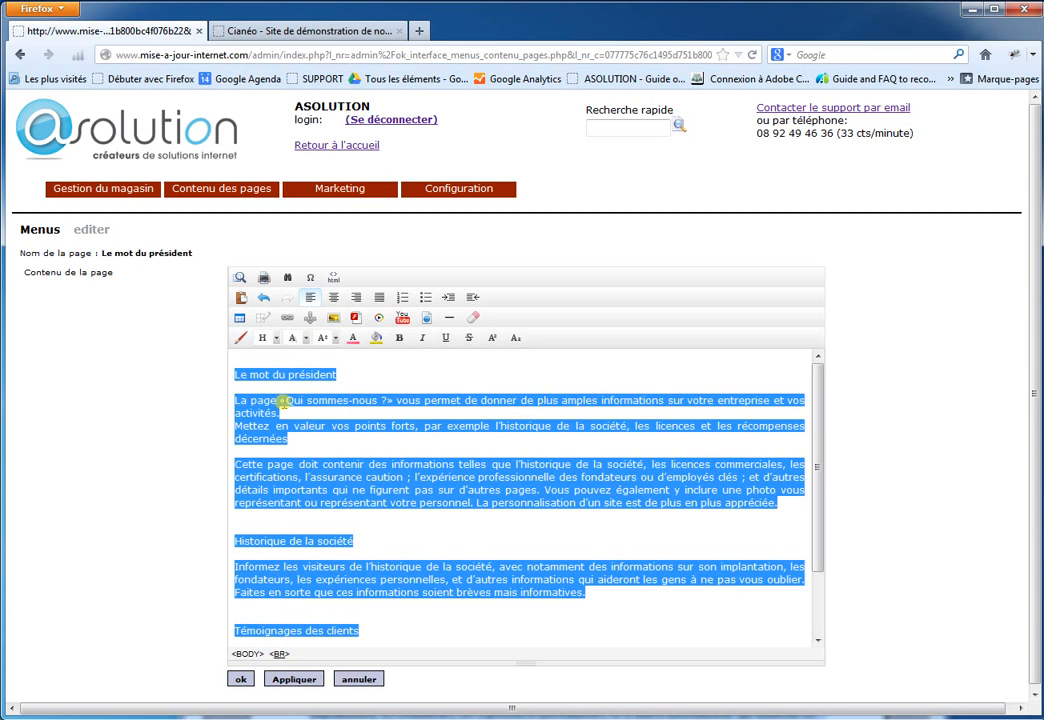
click(288, 411)
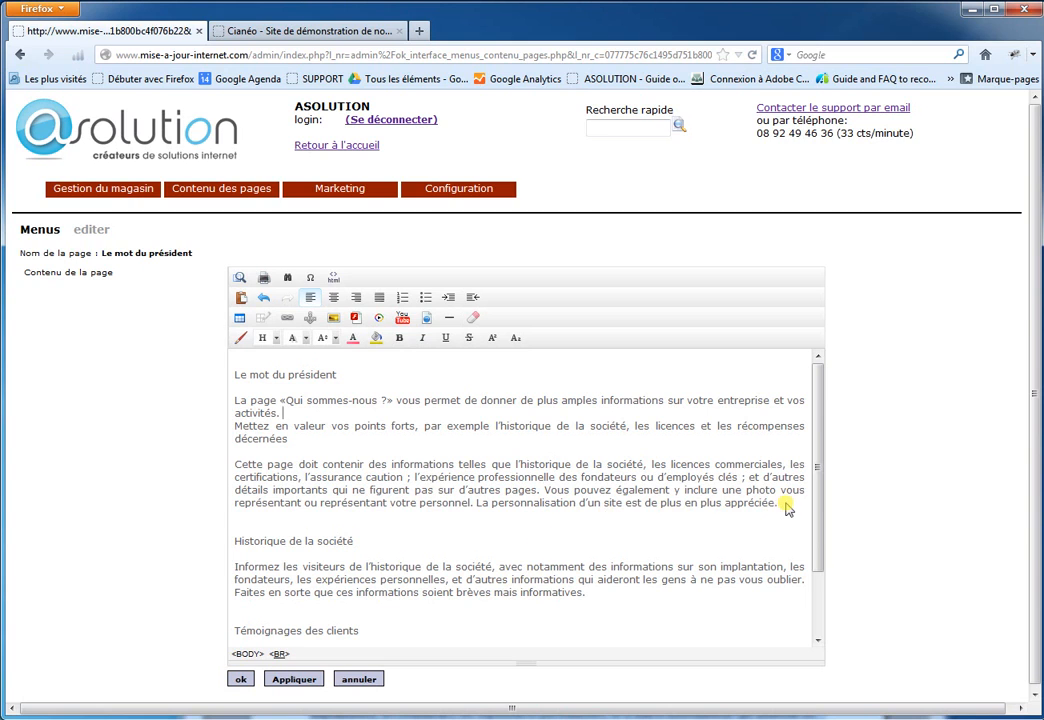
Step: Justify the text from "Le mot du président" through the paragraph ending in "de plus en plus appréciée"
drag(786, 506, 121, 361)
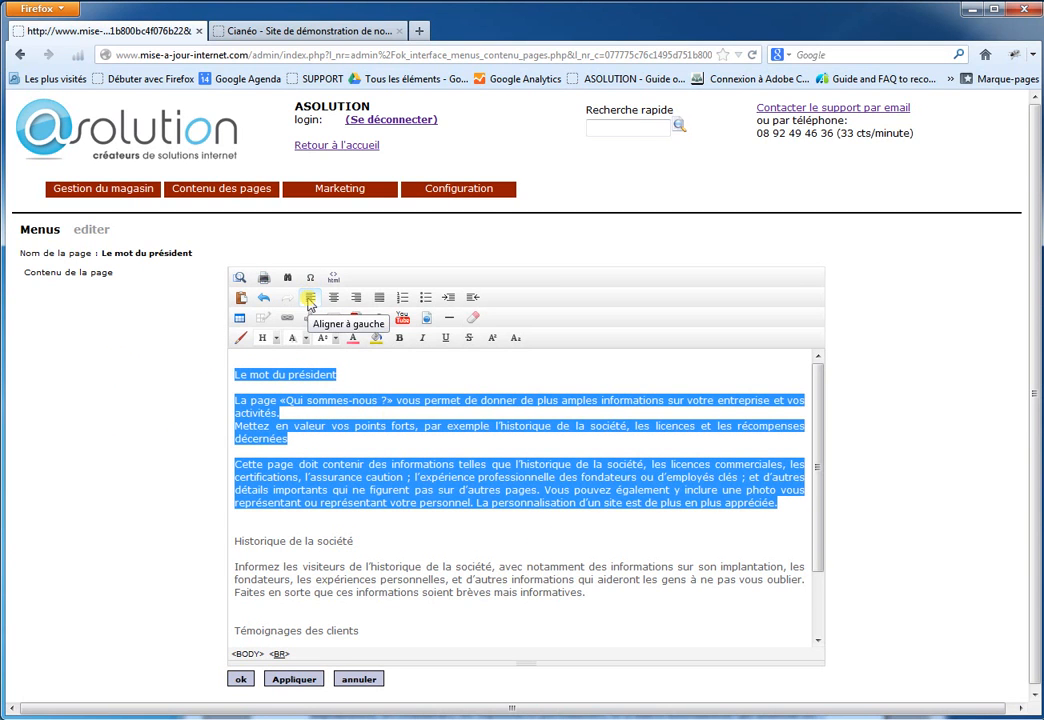
click(379, 299)
click(489, 519)
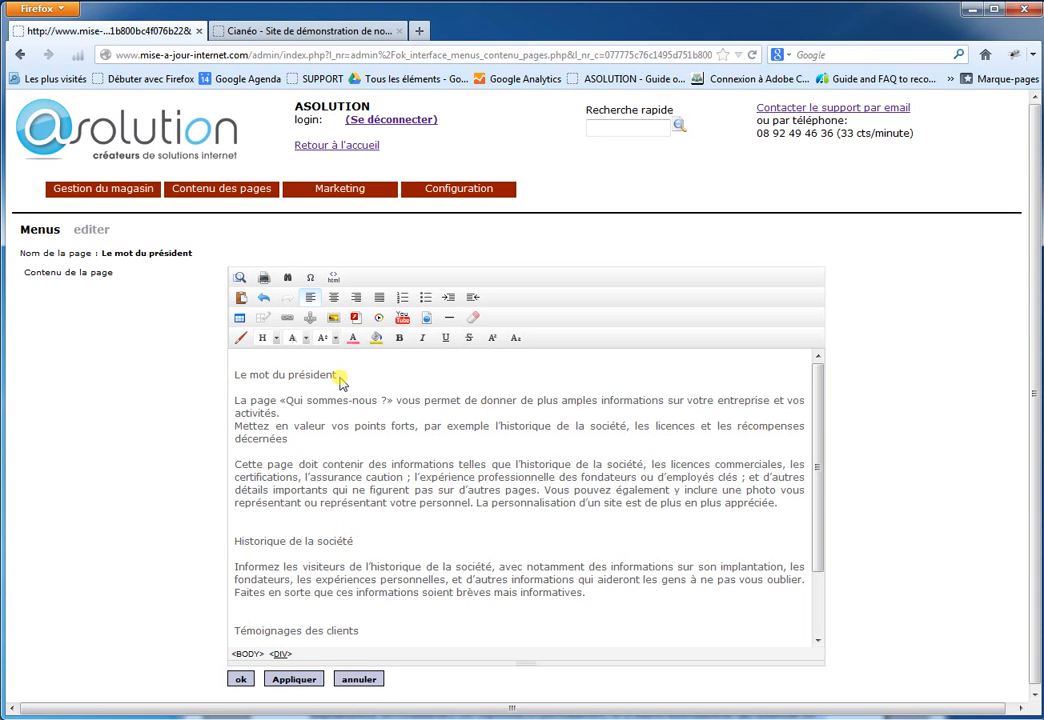
Step: Format the line "Le mot du président" with the Titre 1 heading style
drag(338, 377, 221, 377)
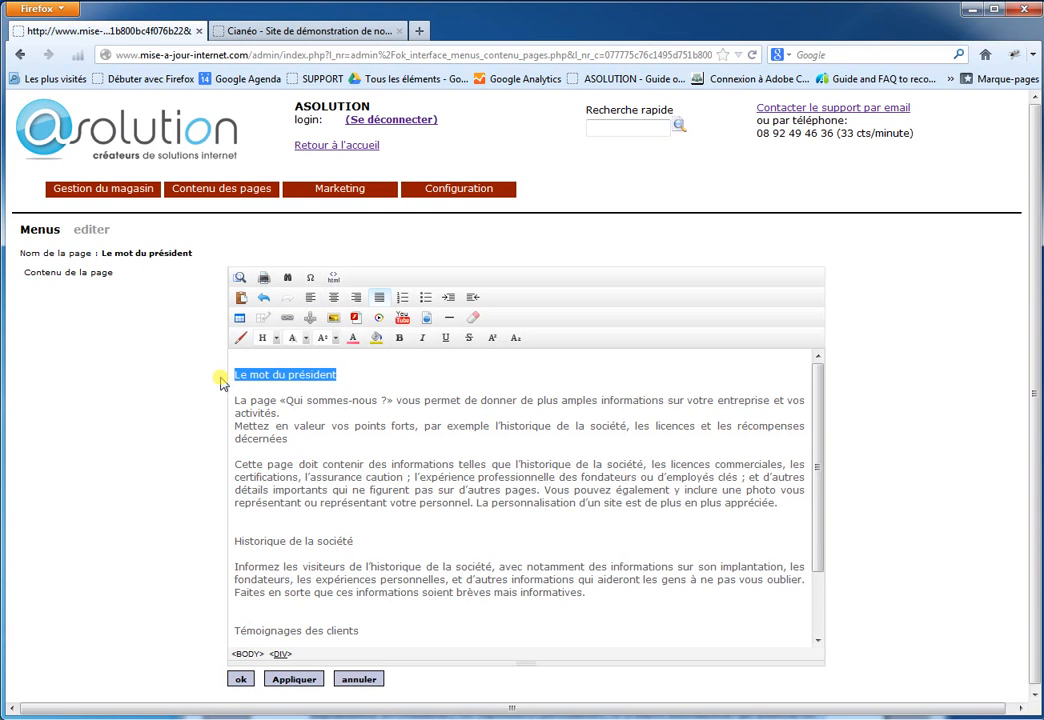
click(275, 339)
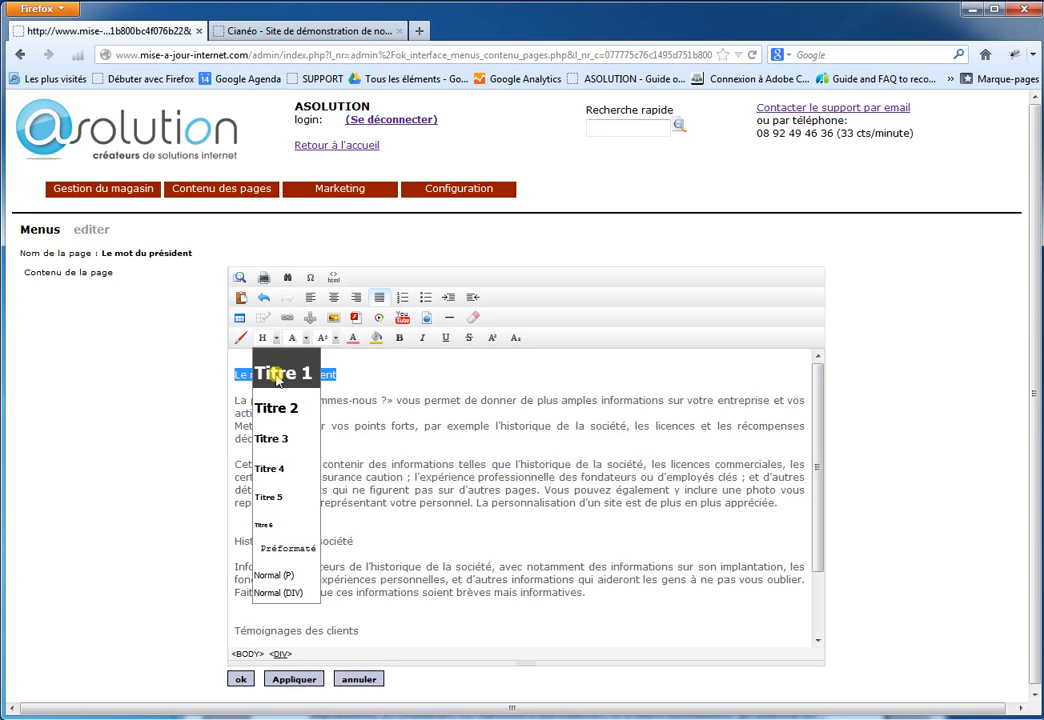
click(278, 376)
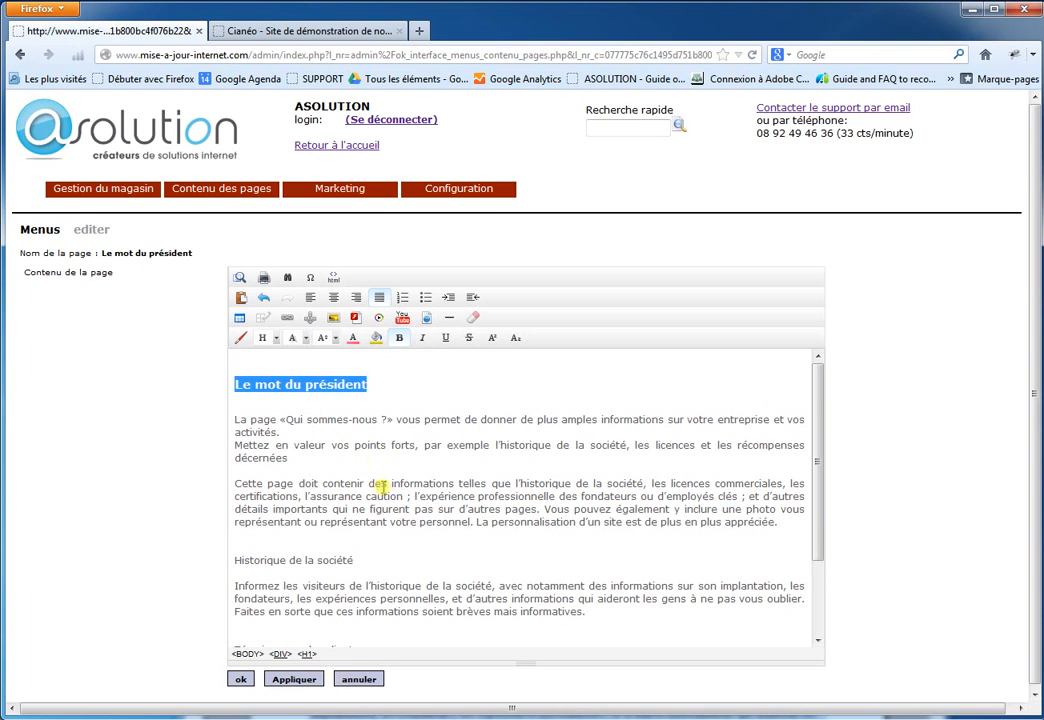
Step: Format the line "Historique de la société" with the Titre 2 heading style
click(376, 565)
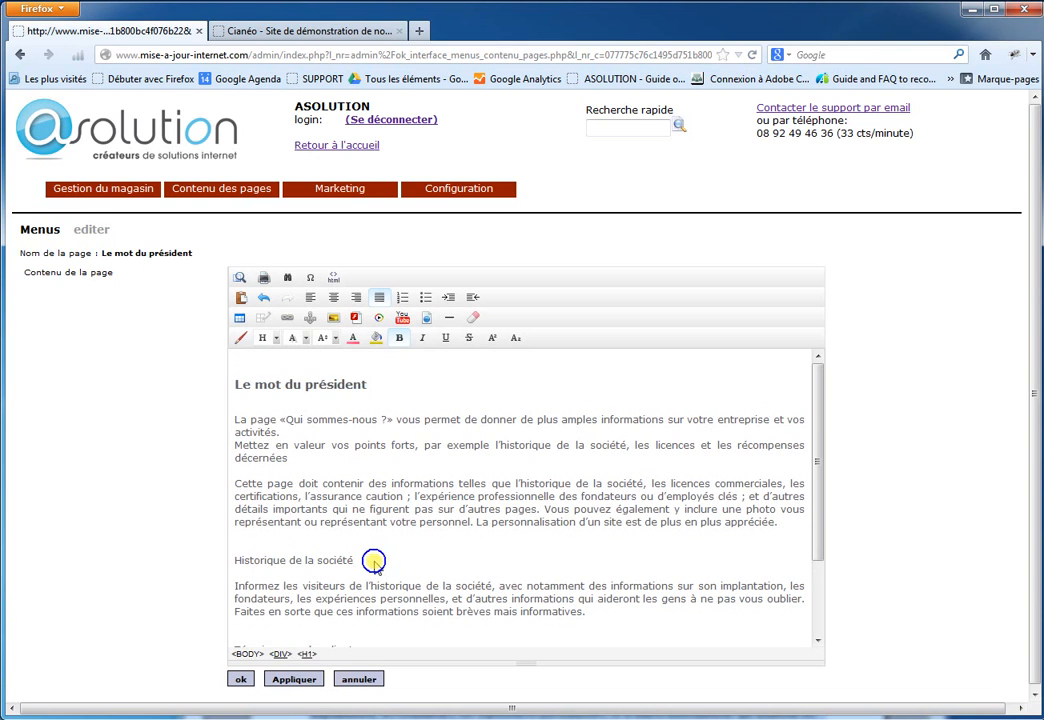
click(347, 560)
drag(347, 560, 230, 560)
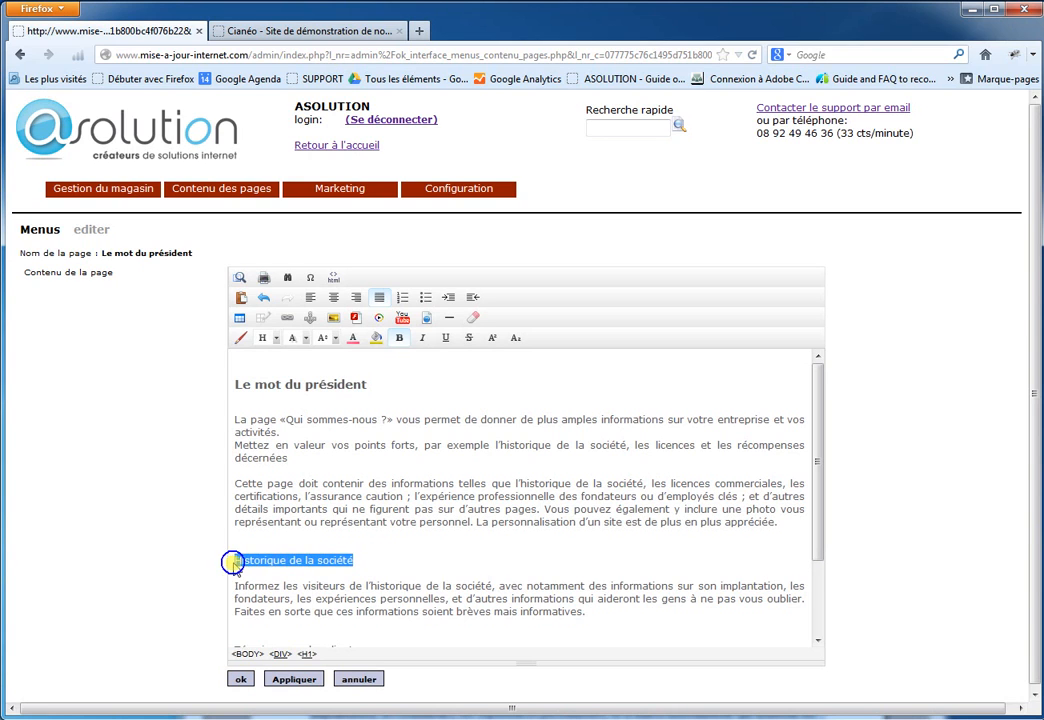
click(276, 338)
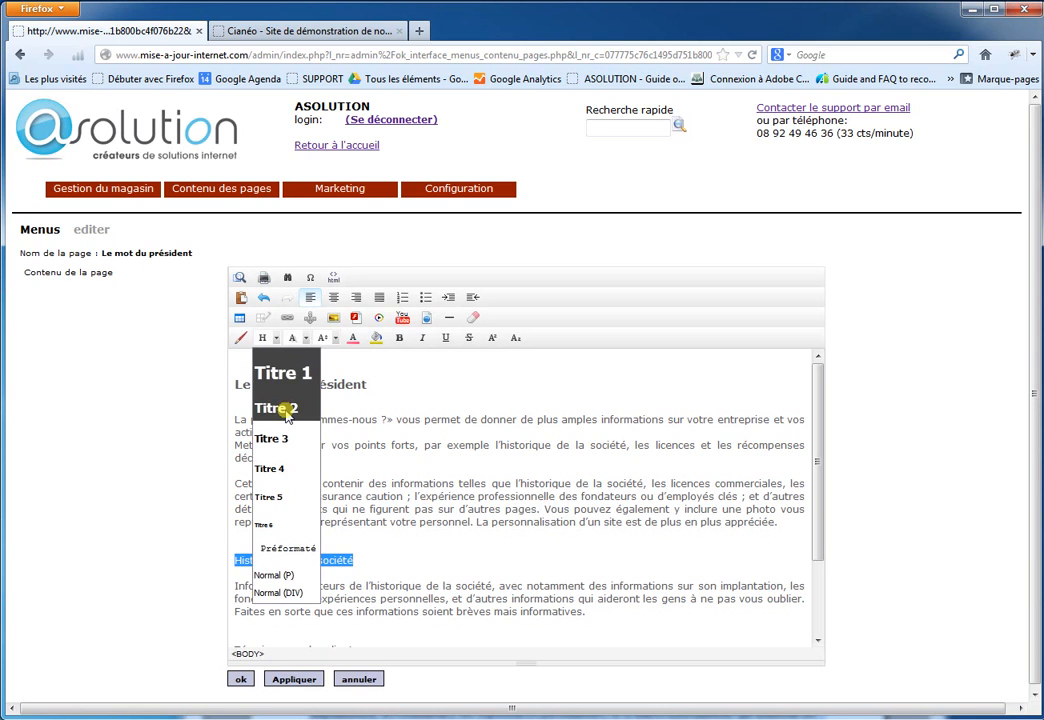
click(287, 416)
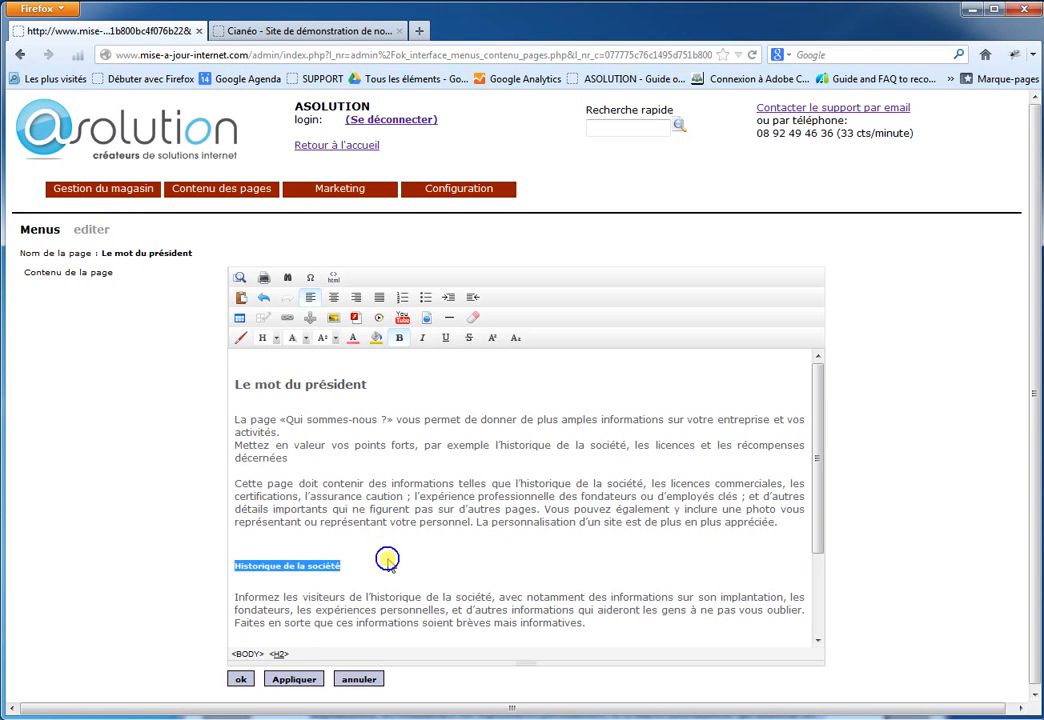
click(388, 565)
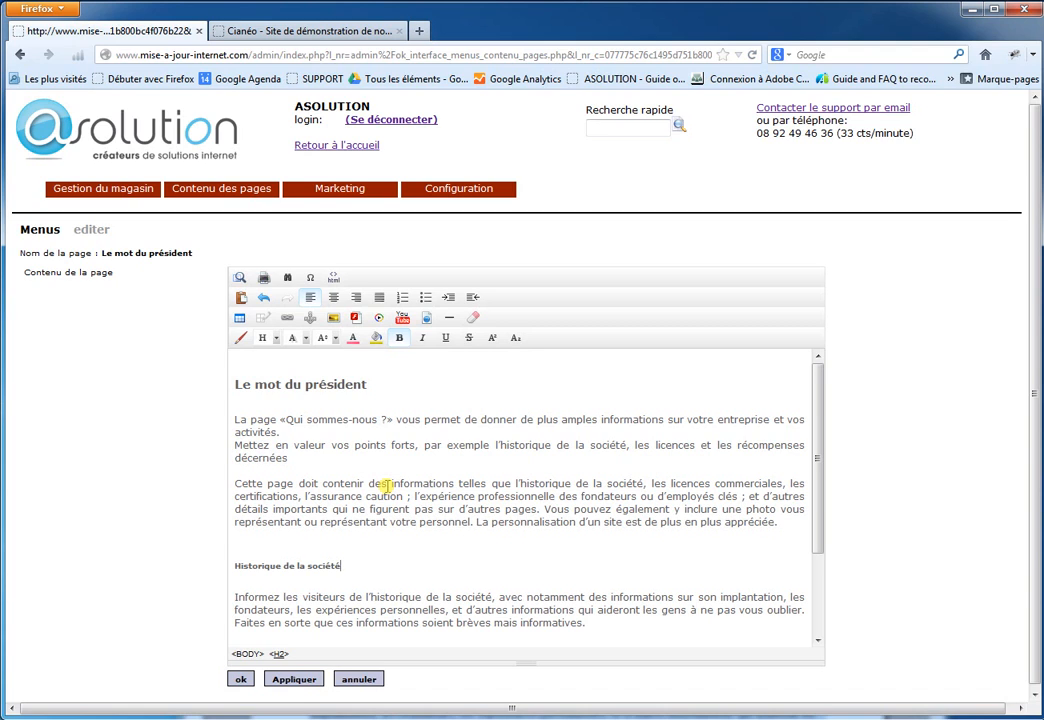
Step: Apply the page content changes, check them on the reloaded Cianéo demonstration site, and return to the editor
click(298, 681)
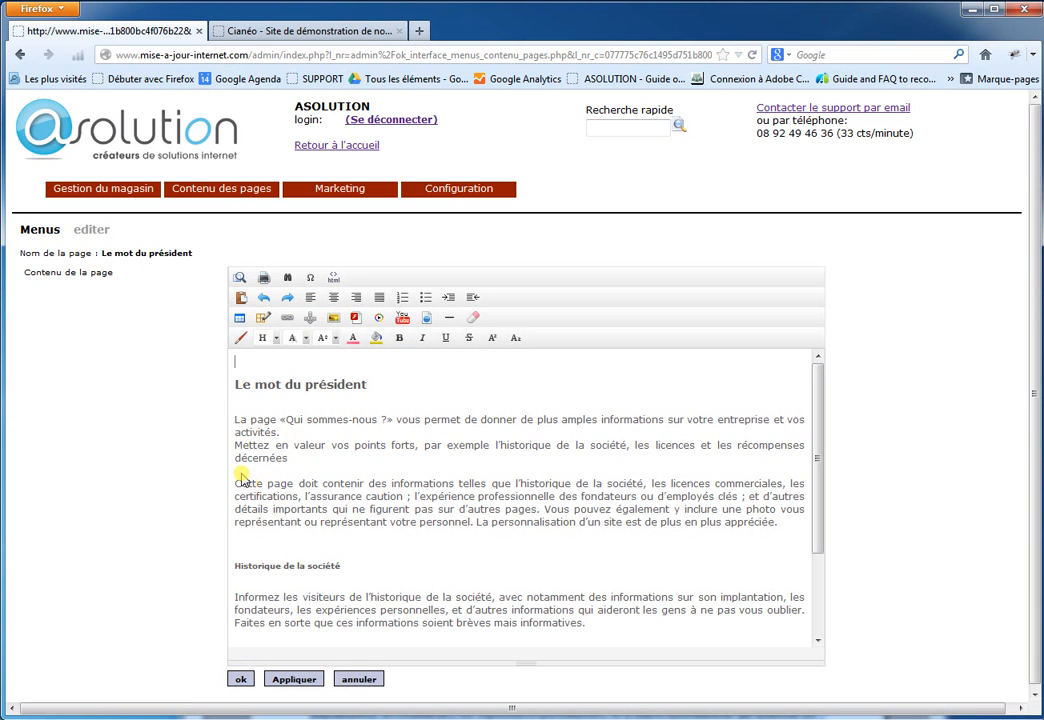
click(316, 37)
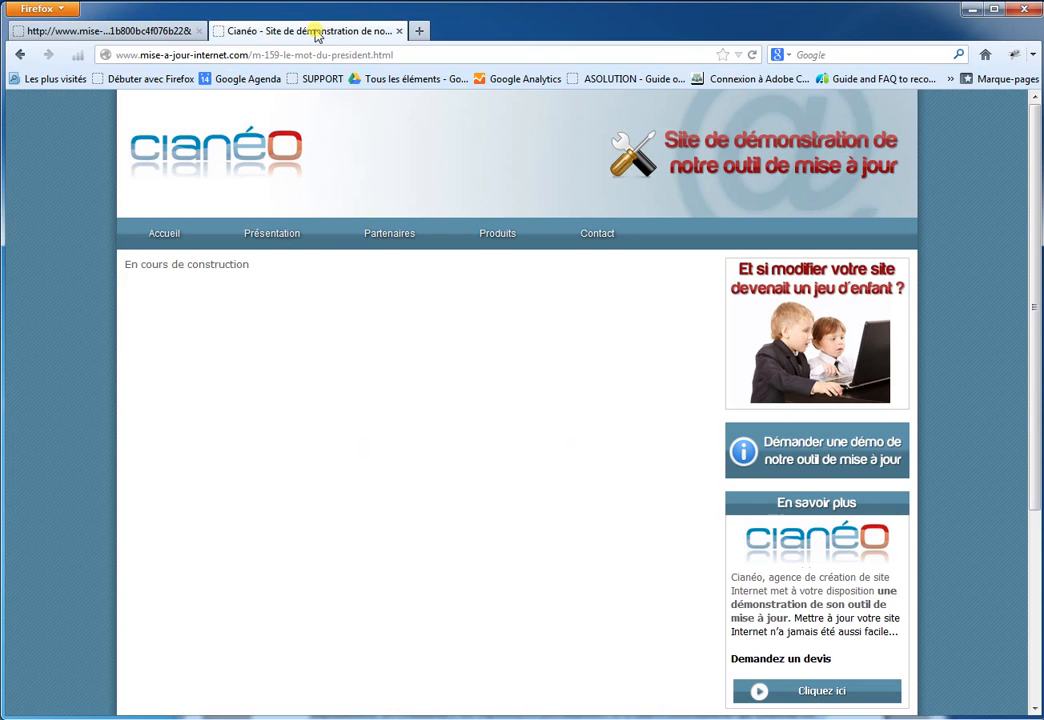
mouse_move(272, 233)
key(F5)
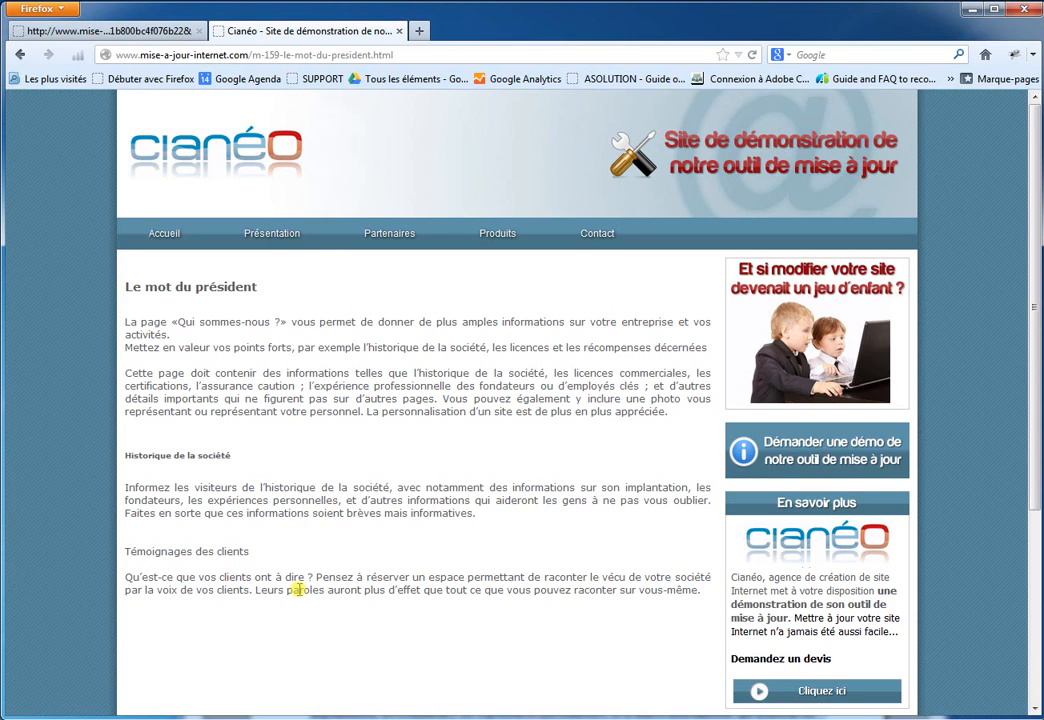
click(143, 35)
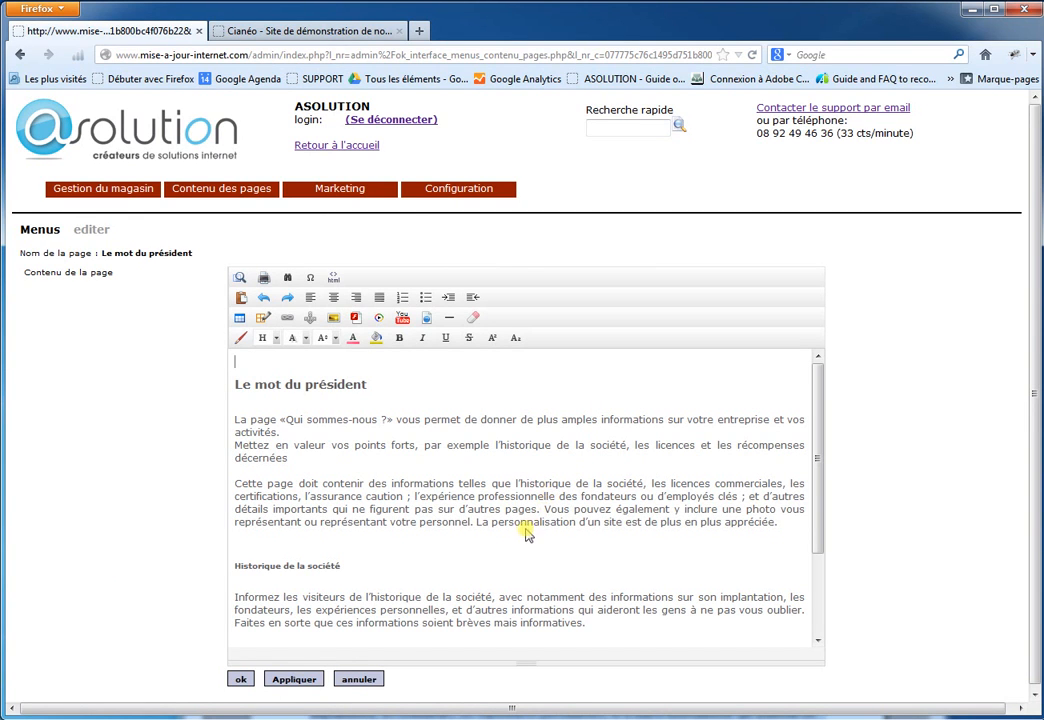
Step: Make the word "également" in the paragraph starting "Cette page doit contenir" bold, italic and red
double_click(636, 510)
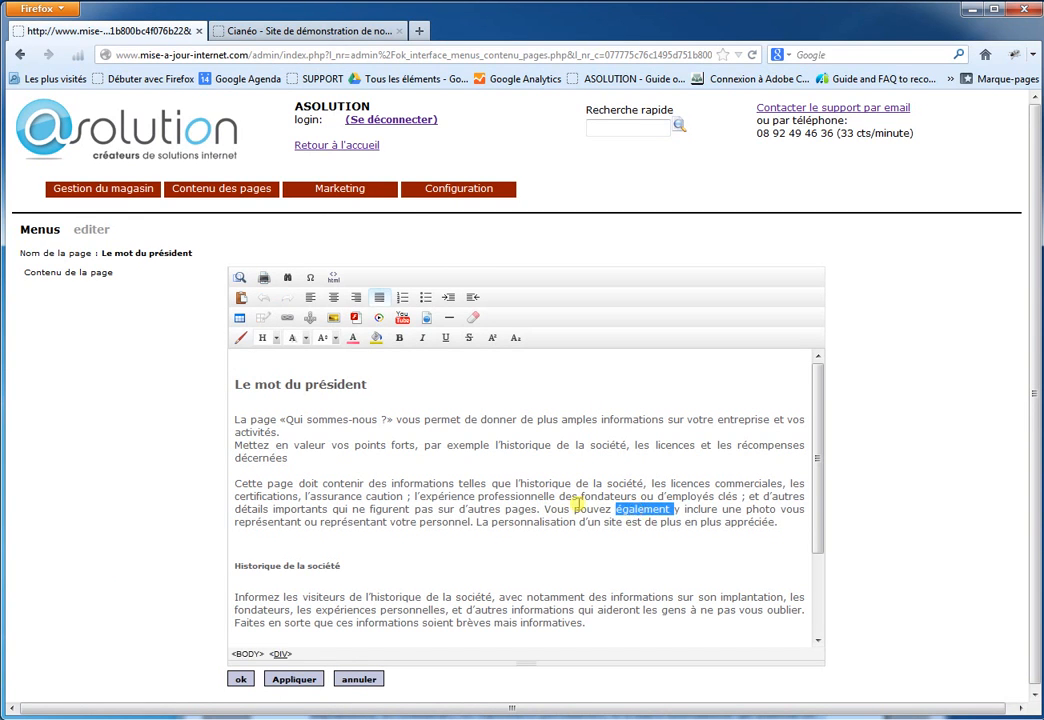
click(398, 338)
click(422, 338)
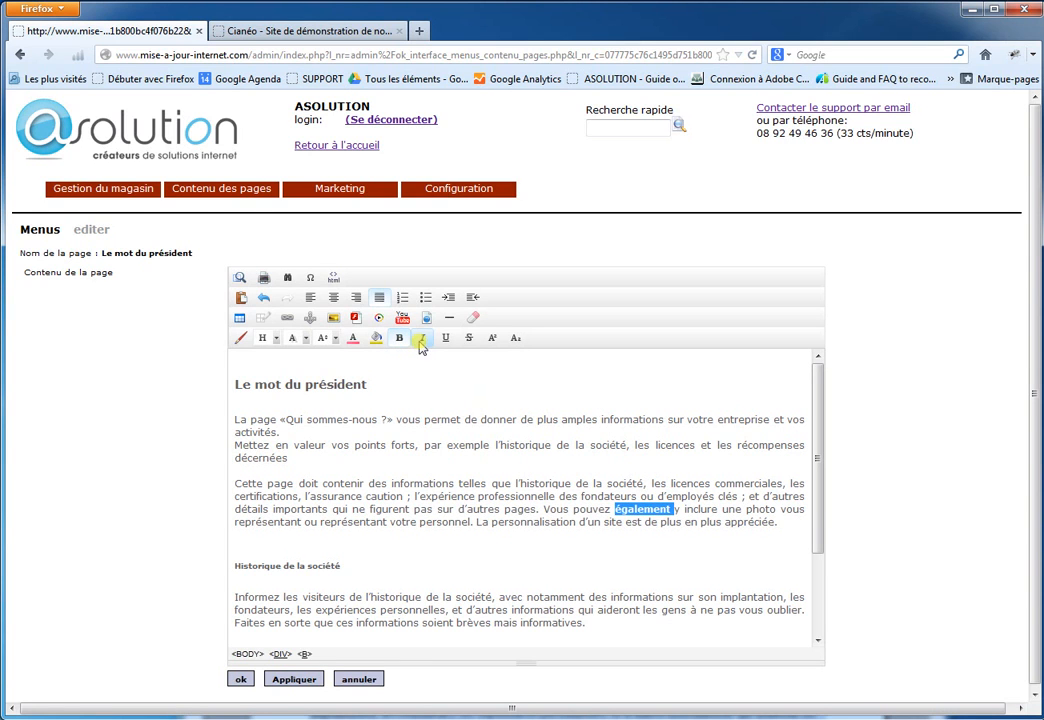
click(356, 340)
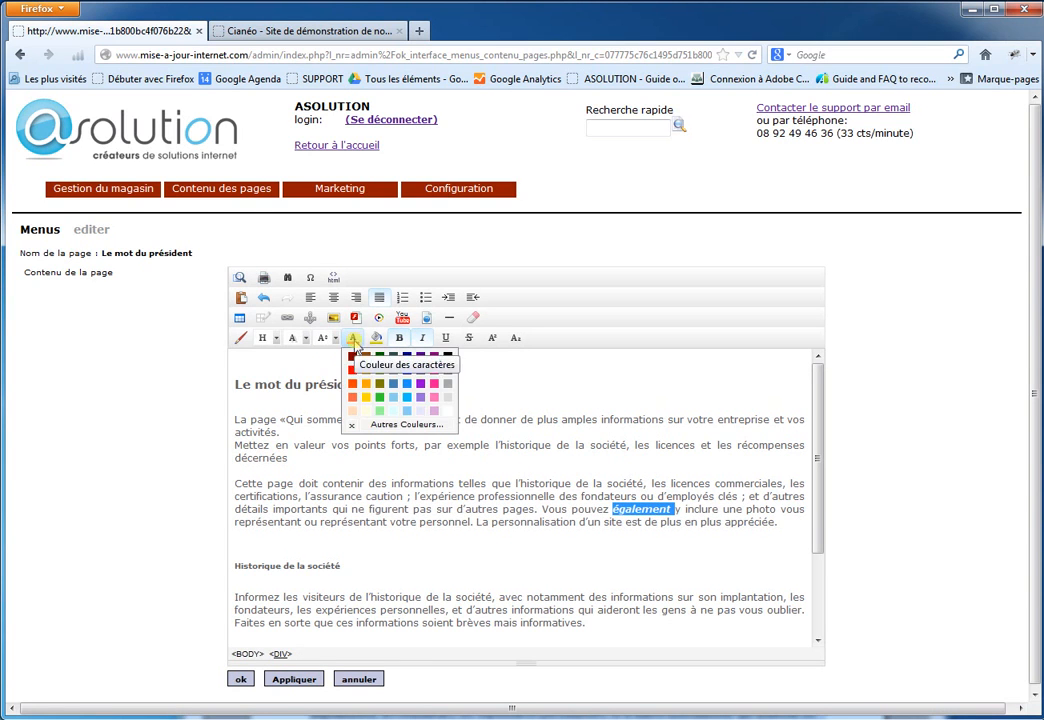
click(355, 376)
click(660, 521)
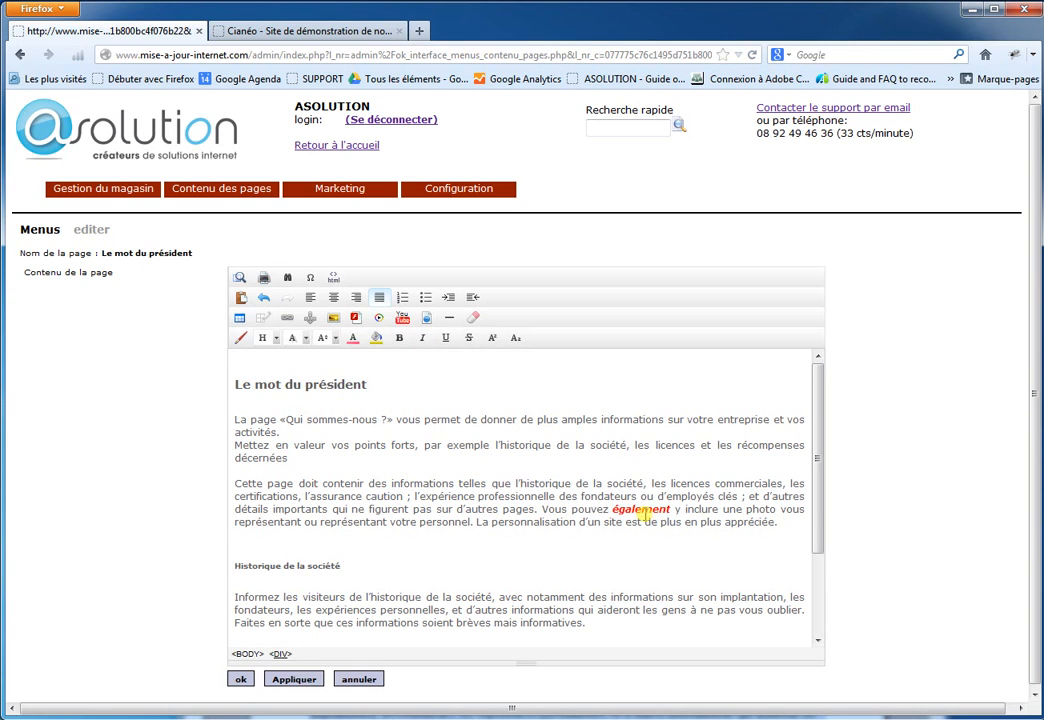
Step: Clear all the formatting from the word "également"
double_click(645, 510)
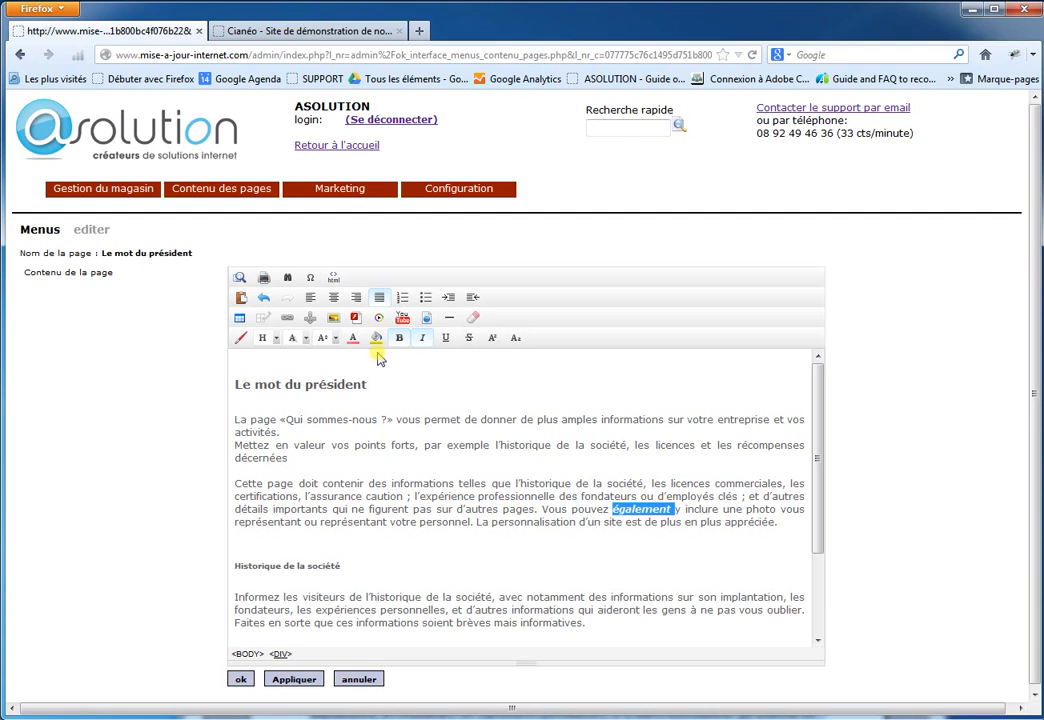
click(475, 320)
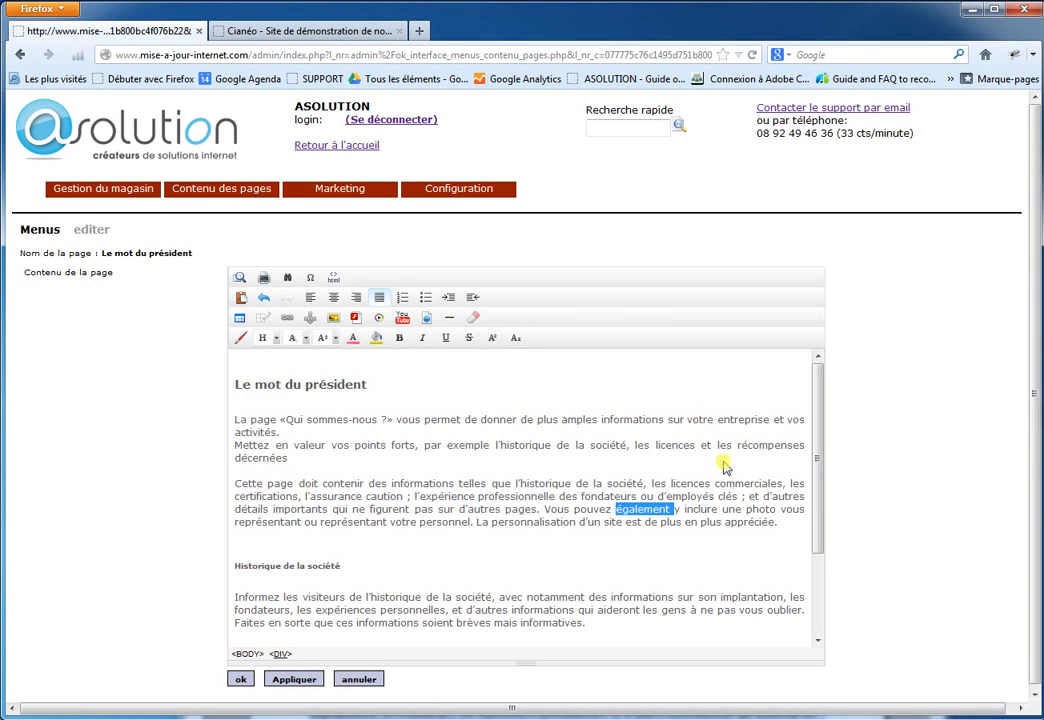
click(662, 522)
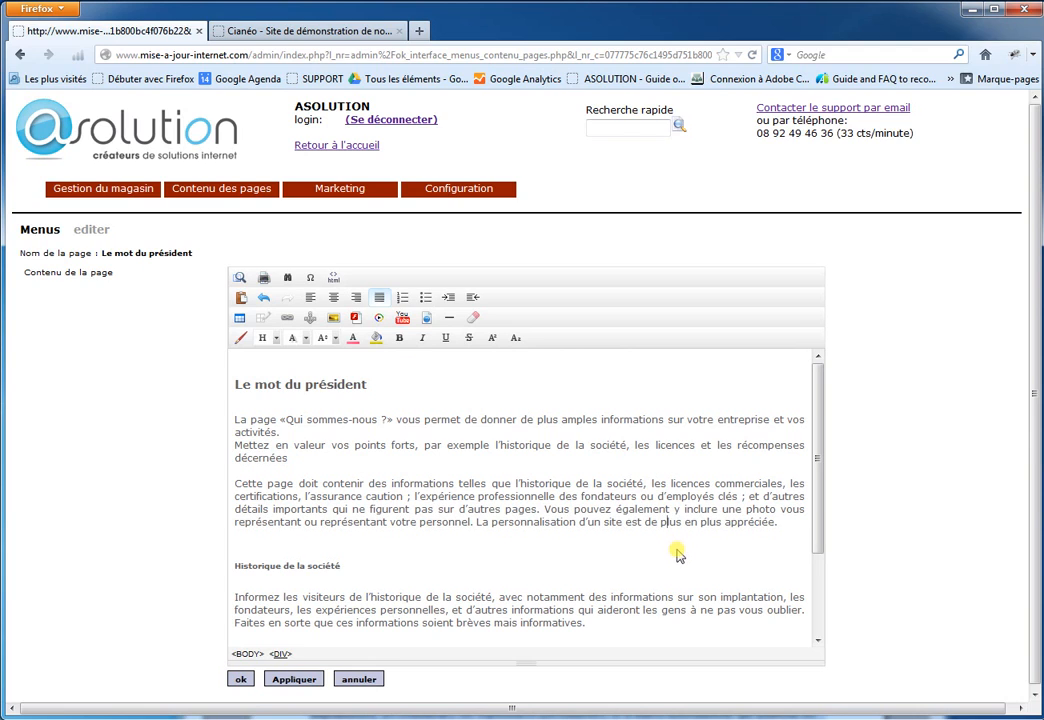